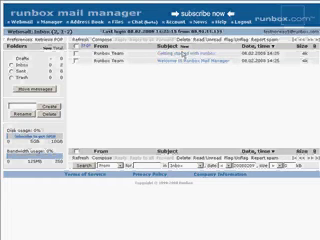
Open the 'Getting started with runbox' message from the Inbox list
left_click(186, 54)
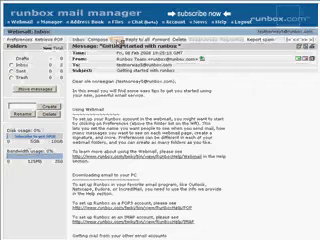
Start a reply, back out to the message, and begin forwarding 'Getting started with runbox' instead
left_click(120, 41)
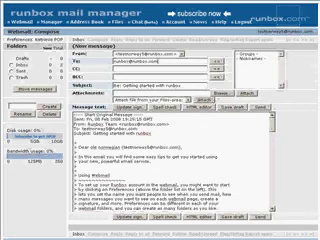
left_click(104, 41)
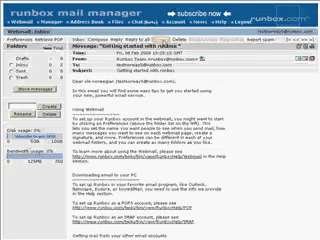
left_click(160, 40)
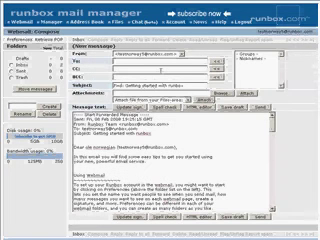
type("tutiga")
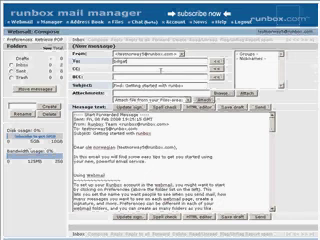